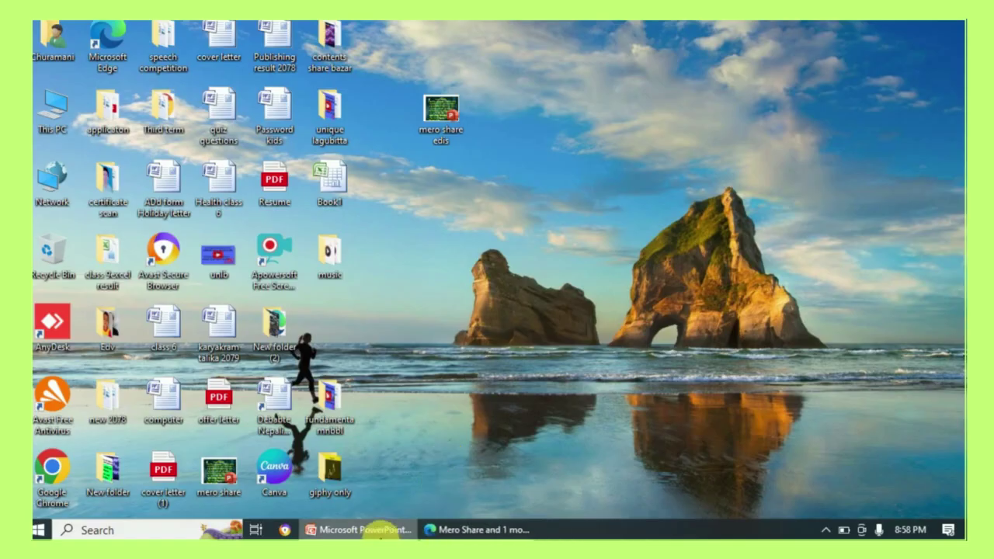
# Switch to Mero Share in the browser and look up the pending scrip API under My Purchase Source
pyautogui.click(451, 531)
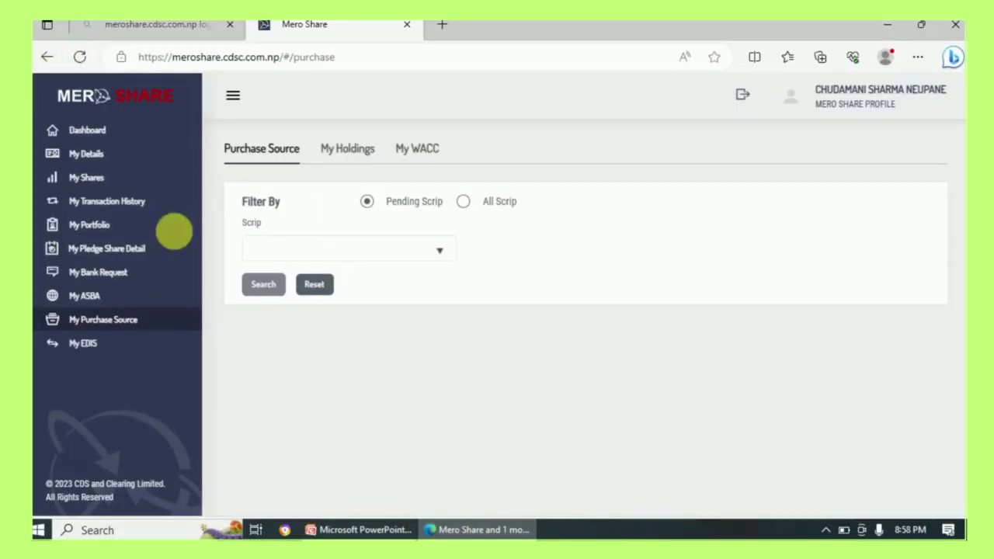
pyautogui.click(68, 128)
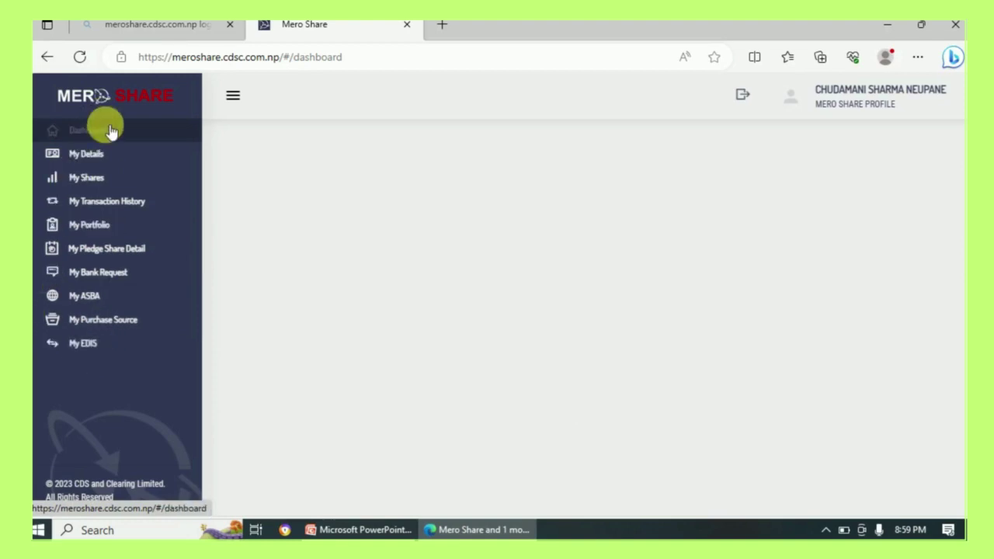
pyautogui.click(128, 318)
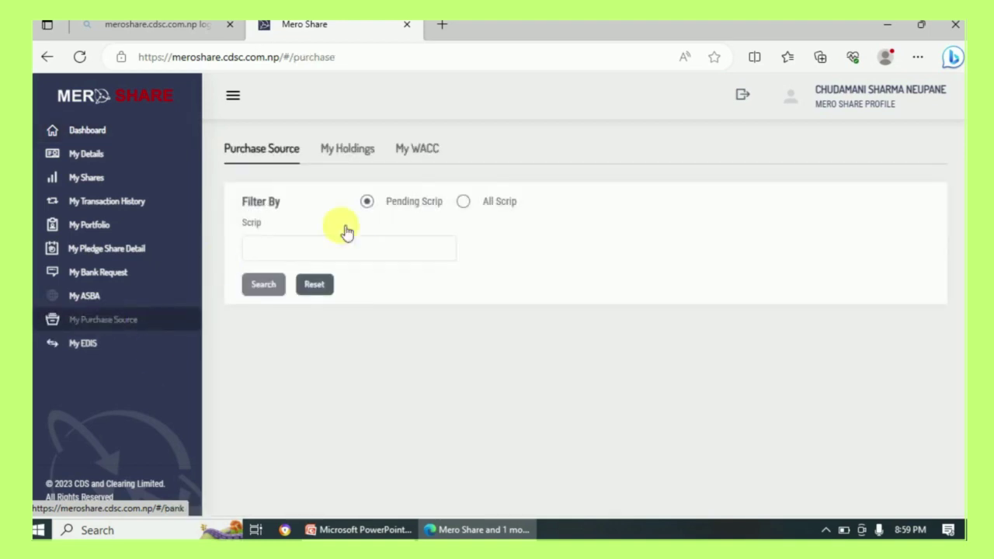
pyautogui.click(295, 250)
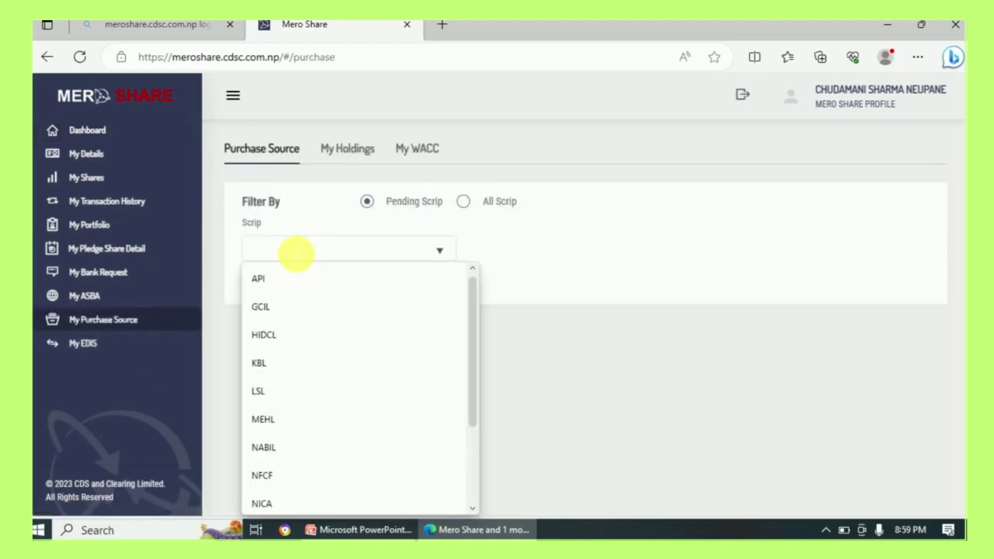
pyautogui.click(290, 280)
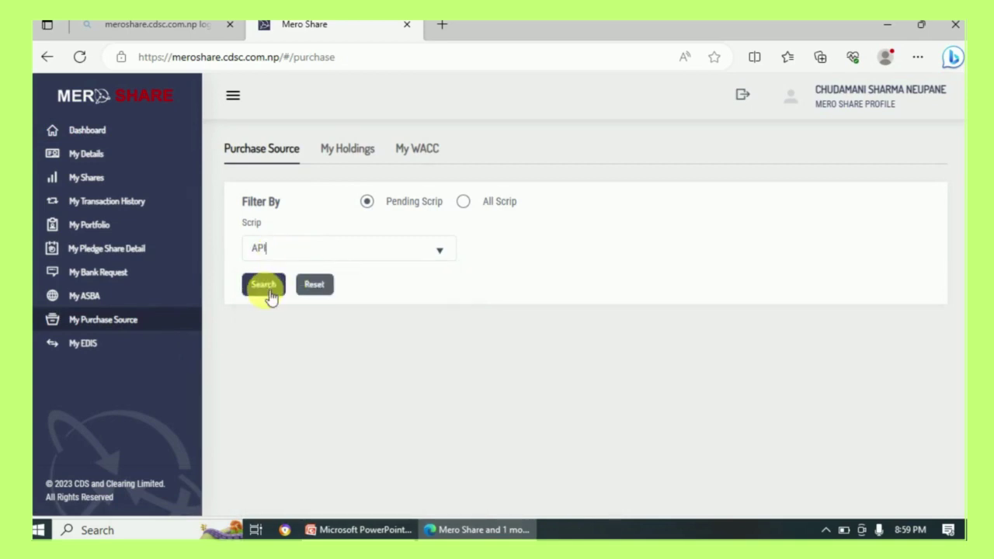
pyautogui.click(271, 289)
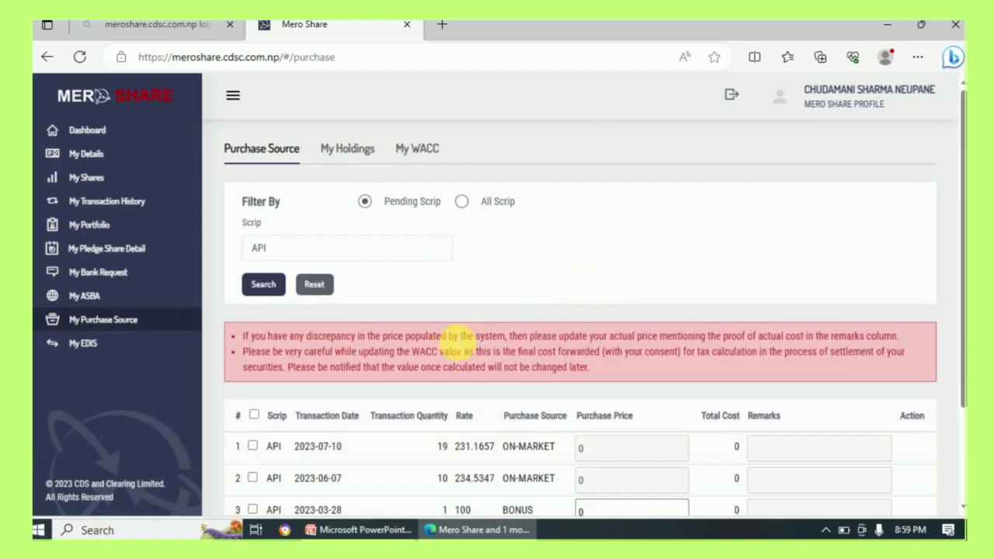
# Select all API transactions for WACC calculation, accept the price declaration and submit the update
pyautogui.scroll(-3, 454, 339)
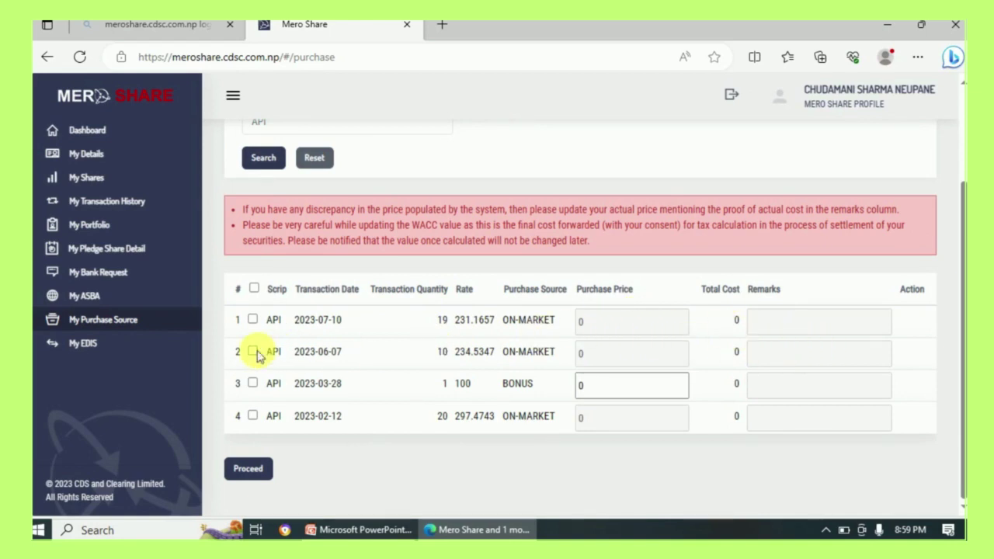
pyautogui.click(255, 289)
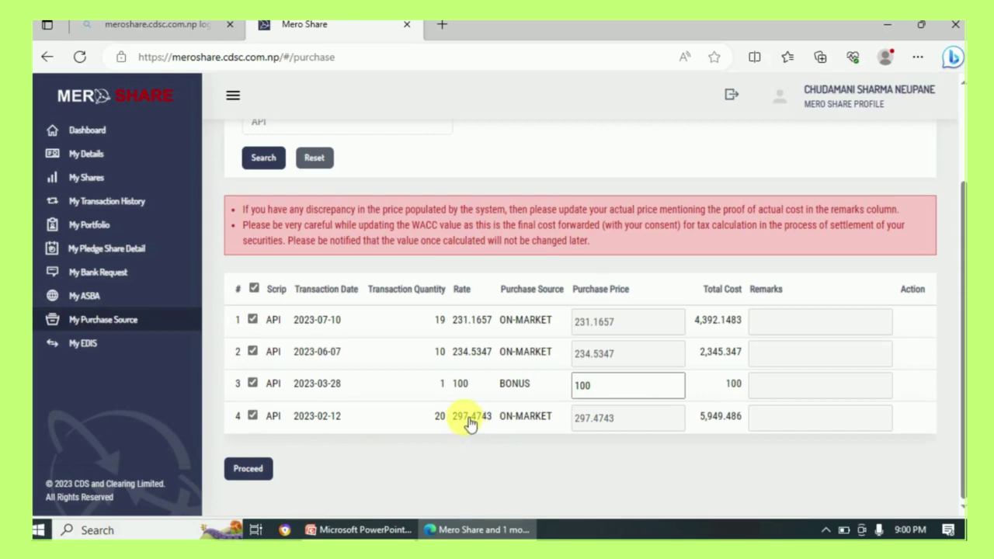
pyautogui.click(249, 470)
pyautogui.scroll(-1, 299, 344)
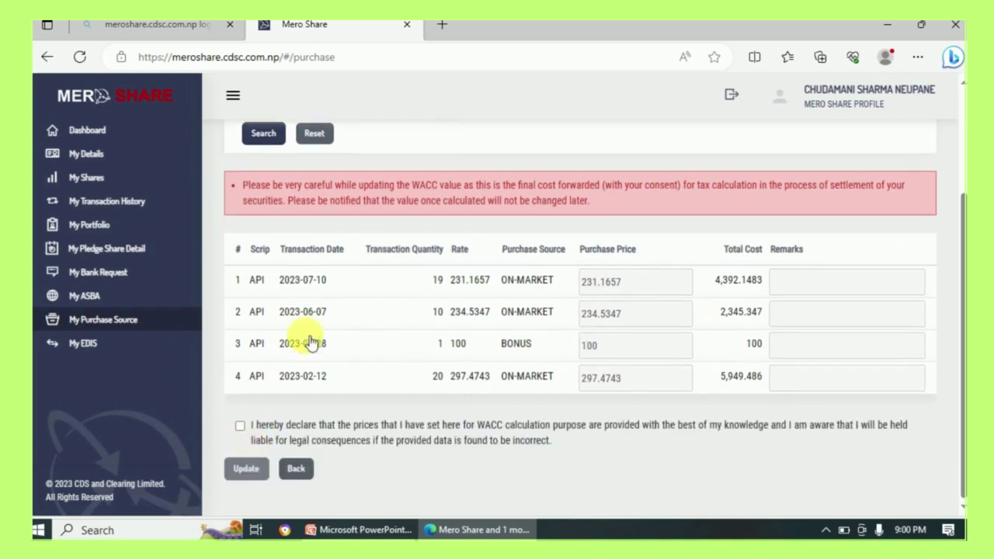
pyautogui.click(241, 429)
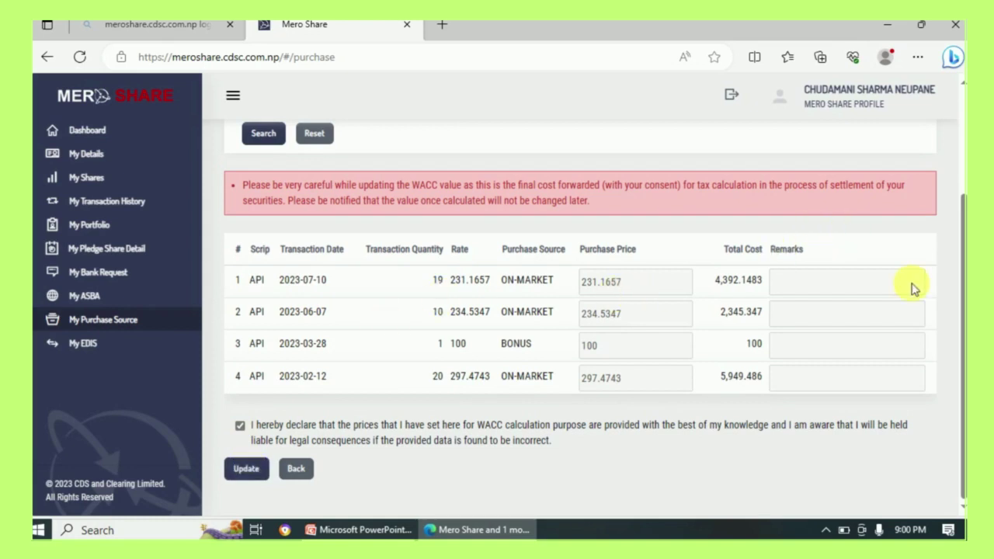
pyautogui.click(259, 474)
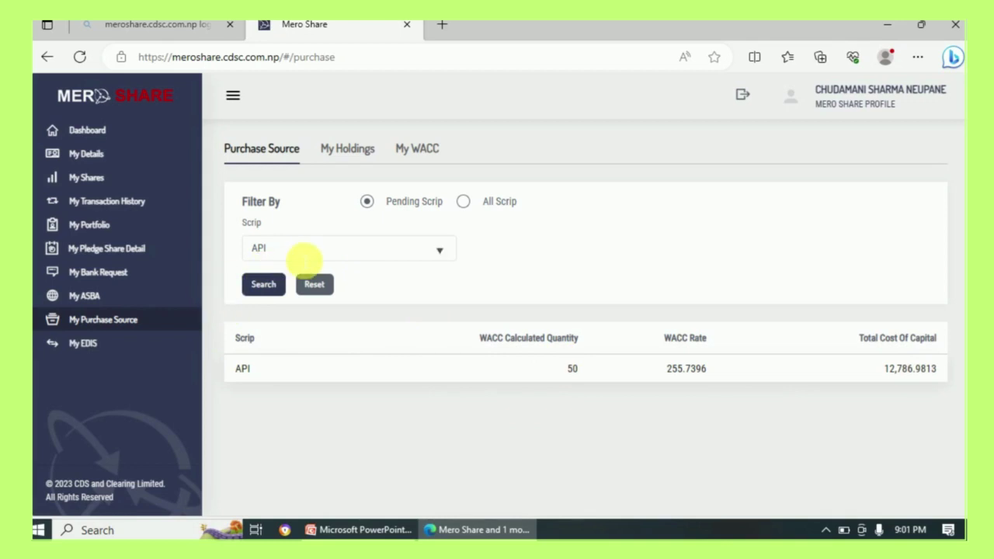
# Replace the scrip filter with HIDCL and search its pending purchase transactions
pyautogui.click(440, 256)
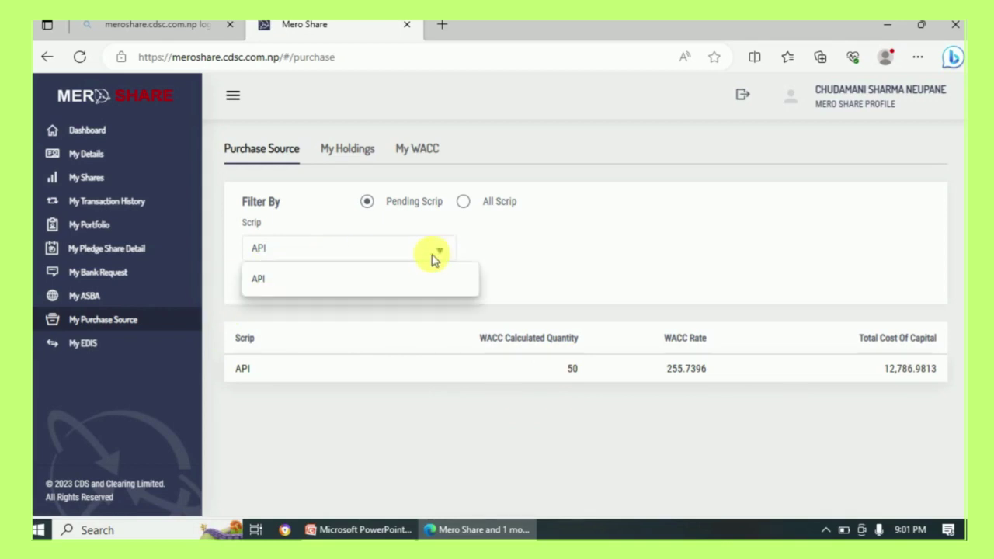
pyautogui.press('BackSpace')
pyautogui.press('BackSpace')
pyautogui.press('BackSpace')
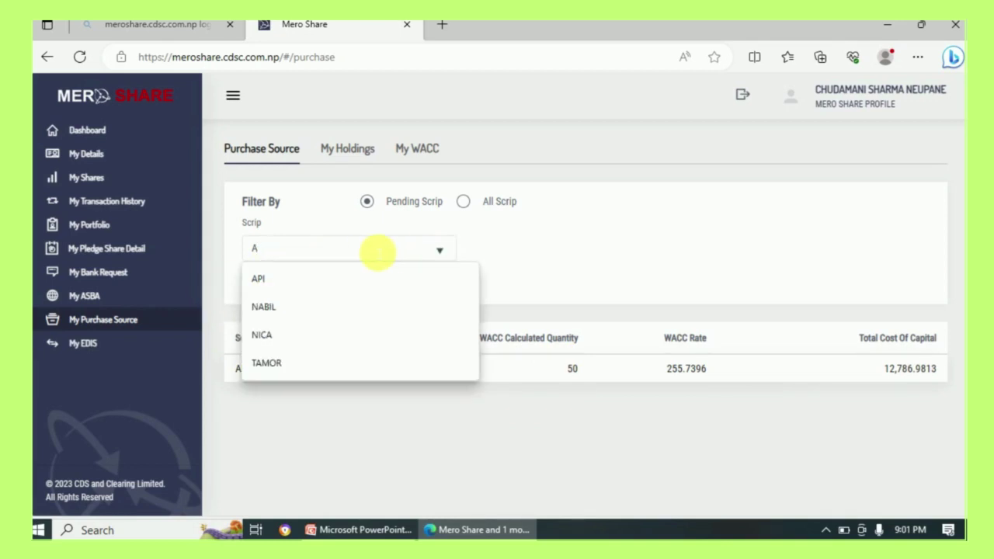
pyautogui.write('h')
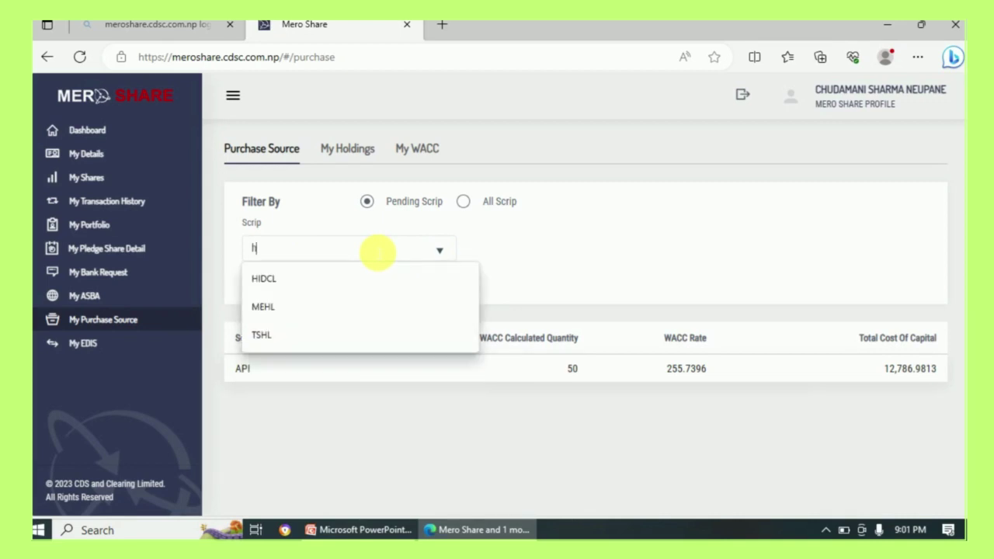
pyautogui.write('id')
pyautogui.click(291, 280)
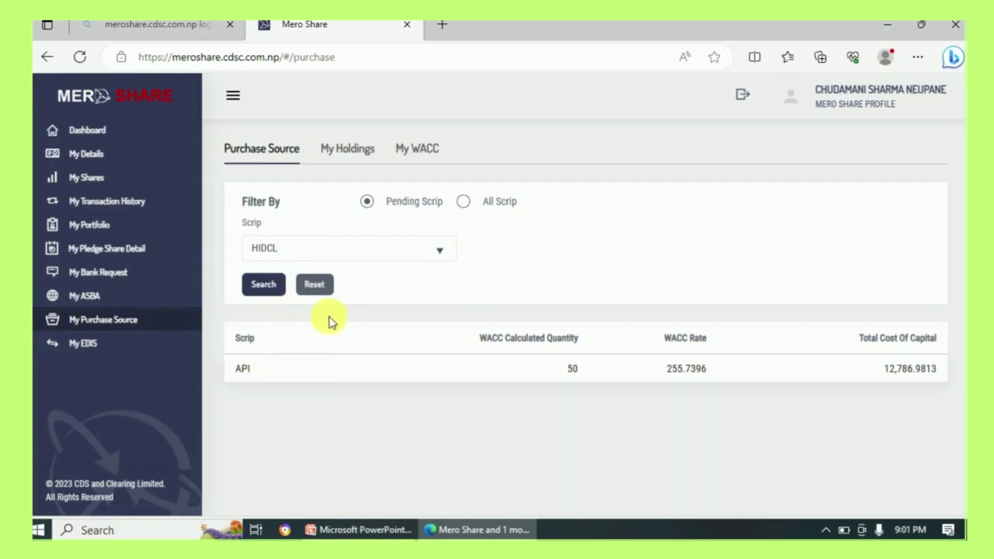
pyautogui.click(267, 286)
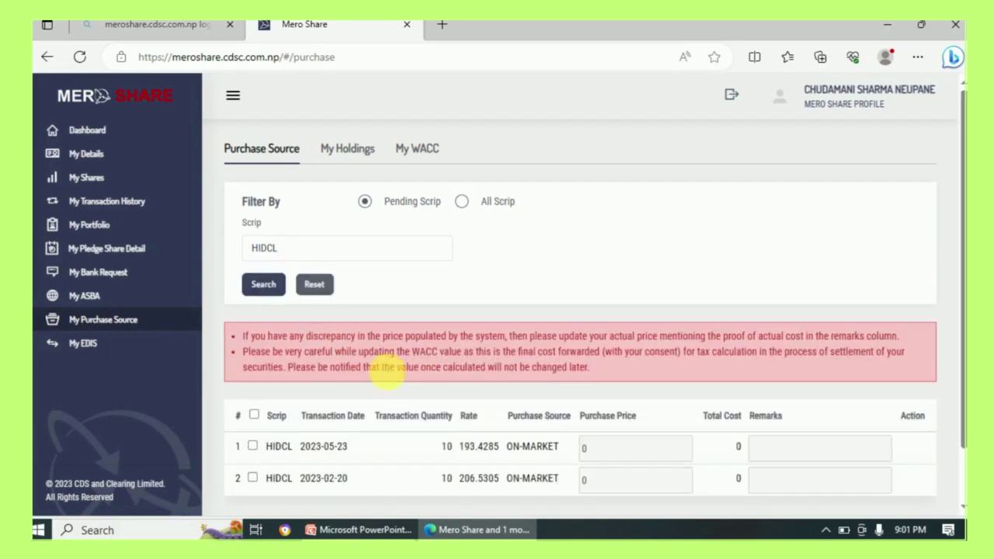
# Select all HIDCL transactions, proceed, accept the price declaration and submit the WACC update
pyautogui.scroll(-2, 342, 342)
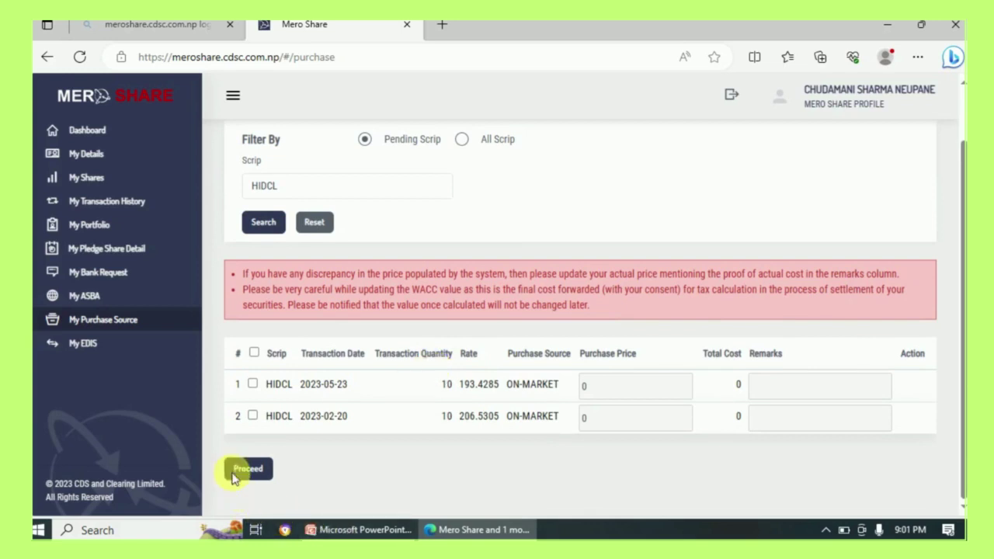
pyautogui.click(254, 353)
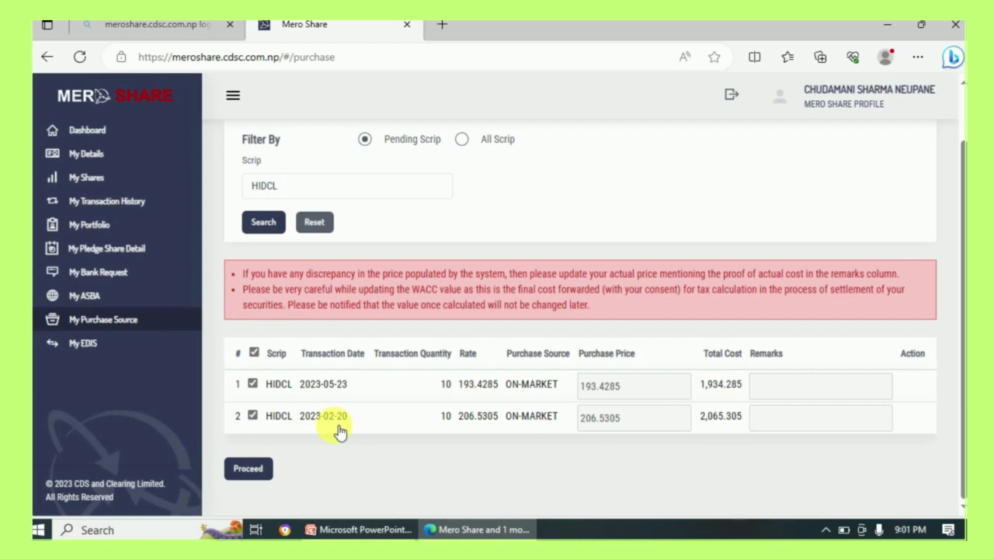
pyautogui.click(249, 470)
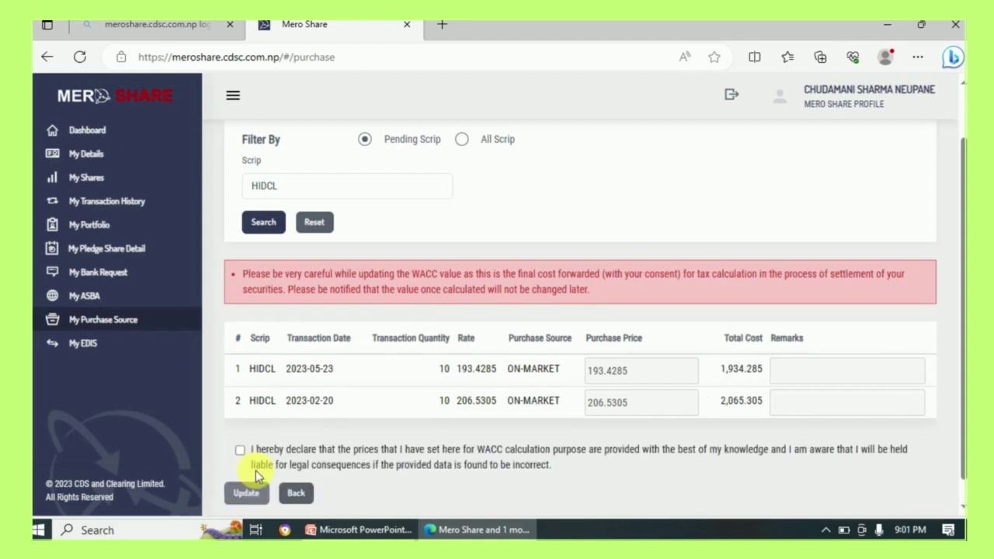
pyautogui.click(240, 451)
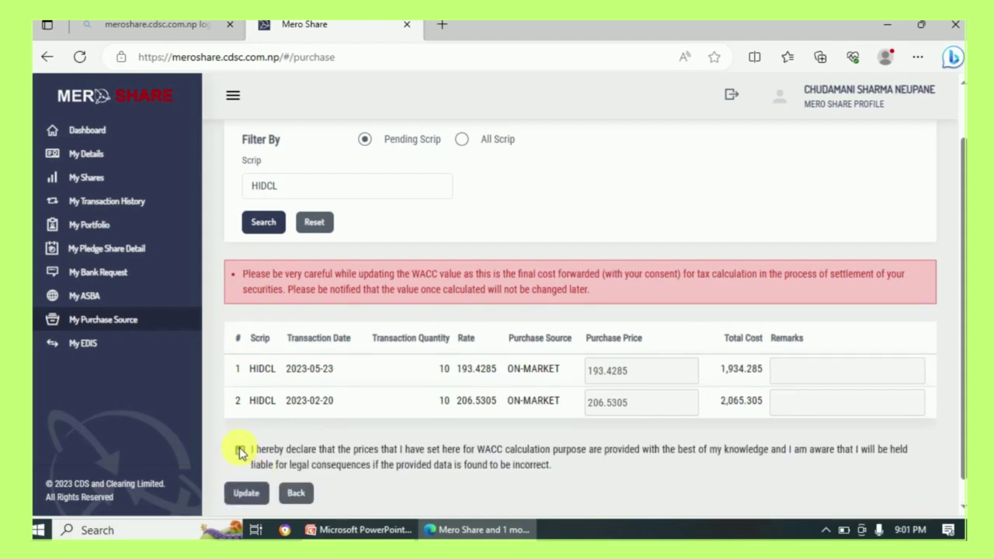
pyautogui.click(261, 495)
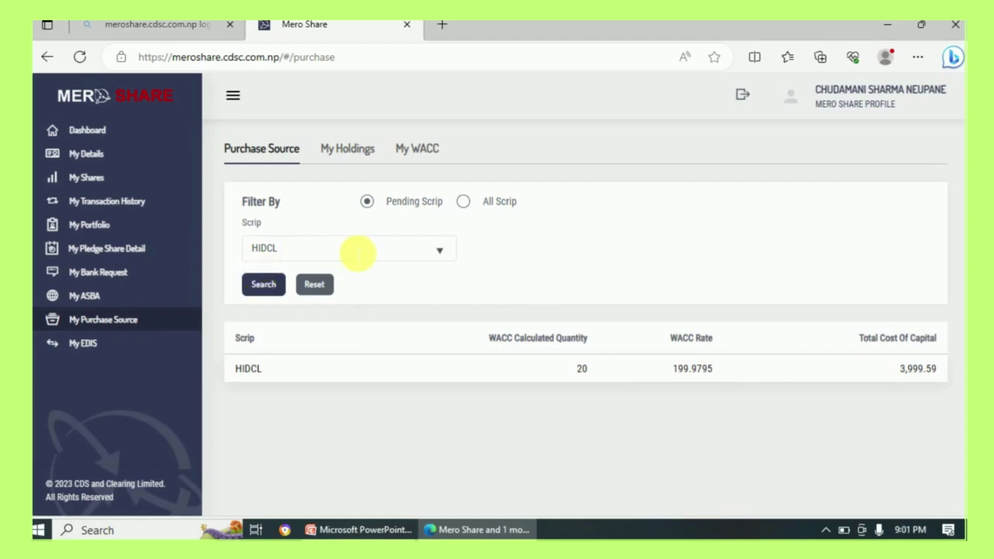
# Change the scrip filter to TAMOR and search its pending purchase transactions
pyautogui.click(440, 248)
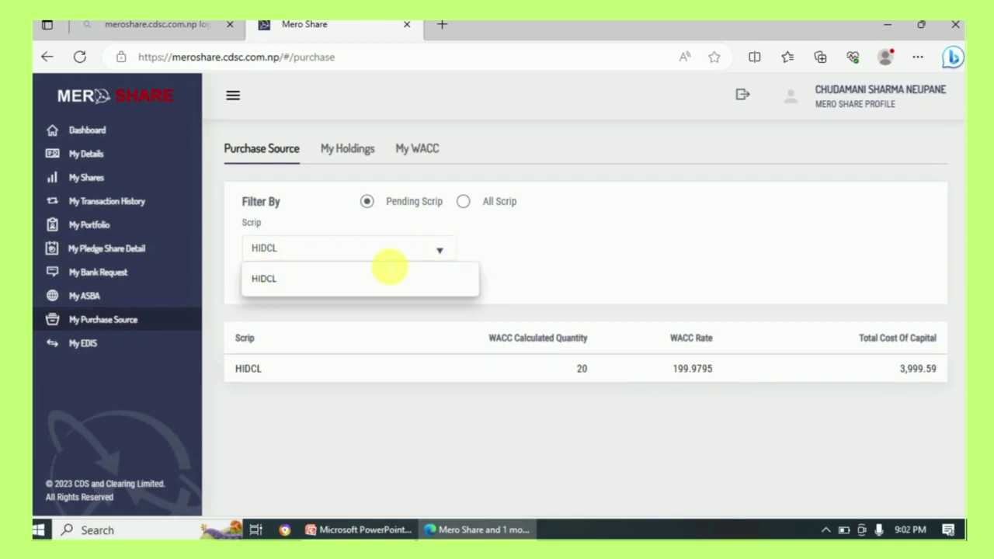
pyautogui.write('HIDCLe')
pyautogui.press('BackSpace')
pyautogui.press('BackSpace')
pyautogui.press('BackSpace')
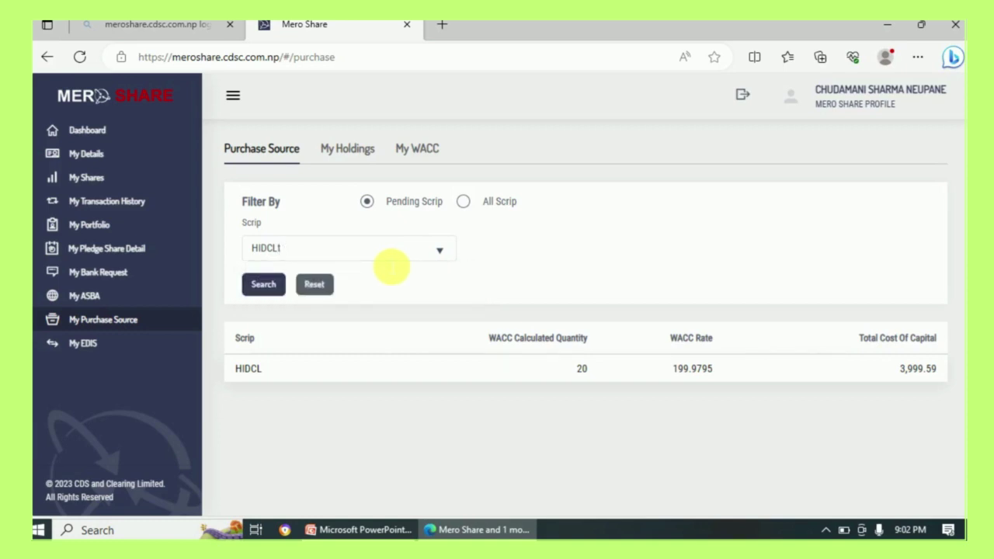
pyautogui.press('BackSpace')
pyautogui.press('BackSpace')
pyautogui.press('BackSpace')
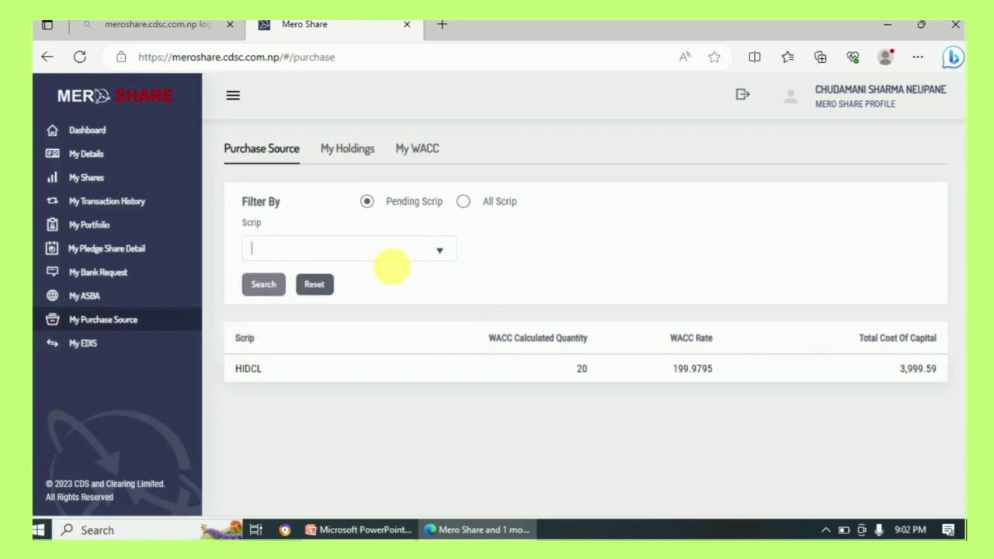
pyautogui.write('tam')
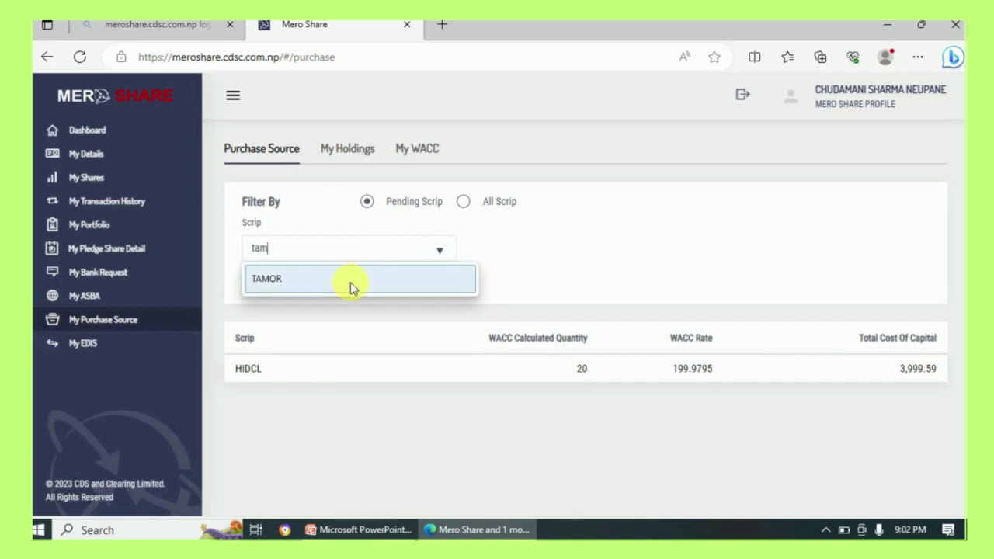
pyautogui.click(293, 275)
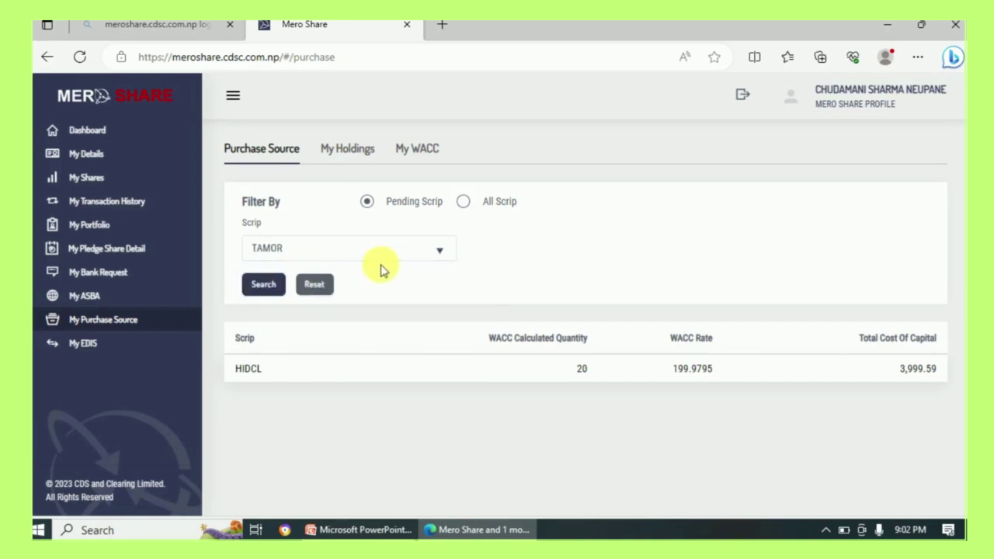
pyautogui.click(263, 286)
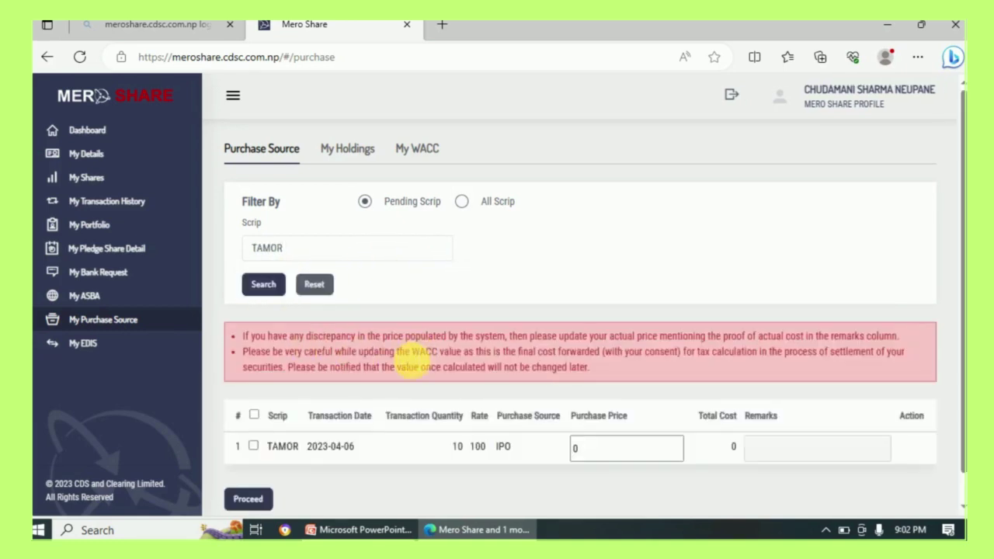
# Select the TAMOR IPO transaction, proceed, accept the price declaration and submit the WACC update
pyautogui.scroll(-1, 410, 435)
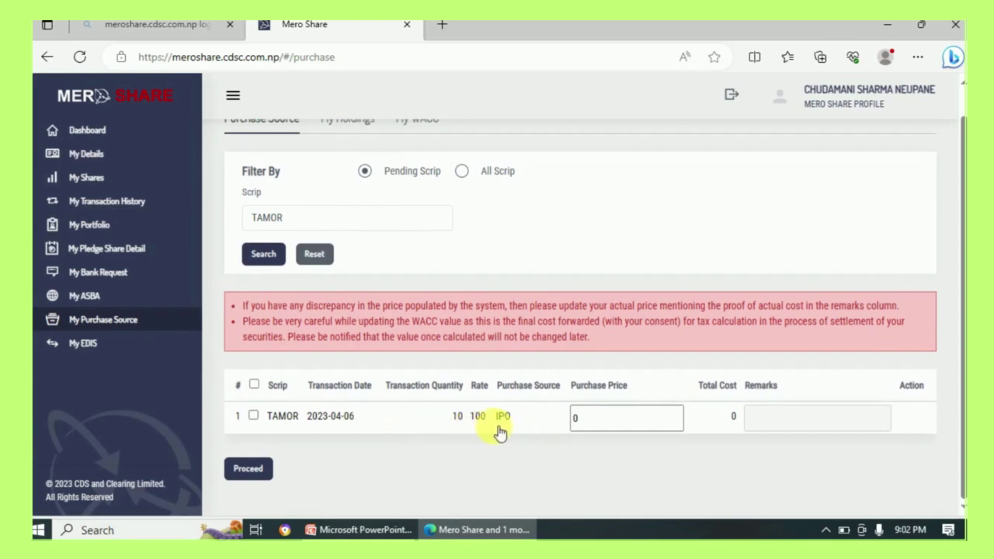
pyautogui.click(255, 385)
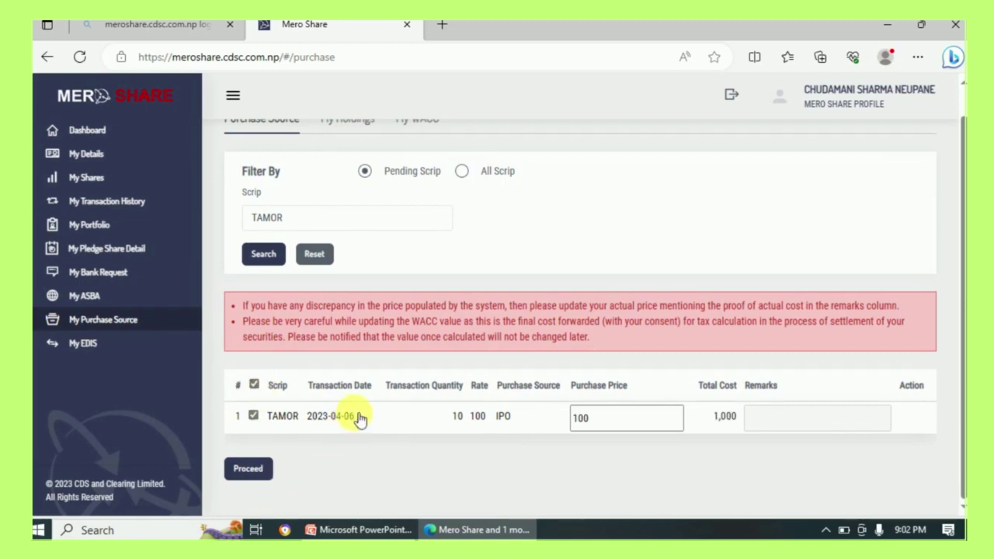
pyautogui.click(248, 468)
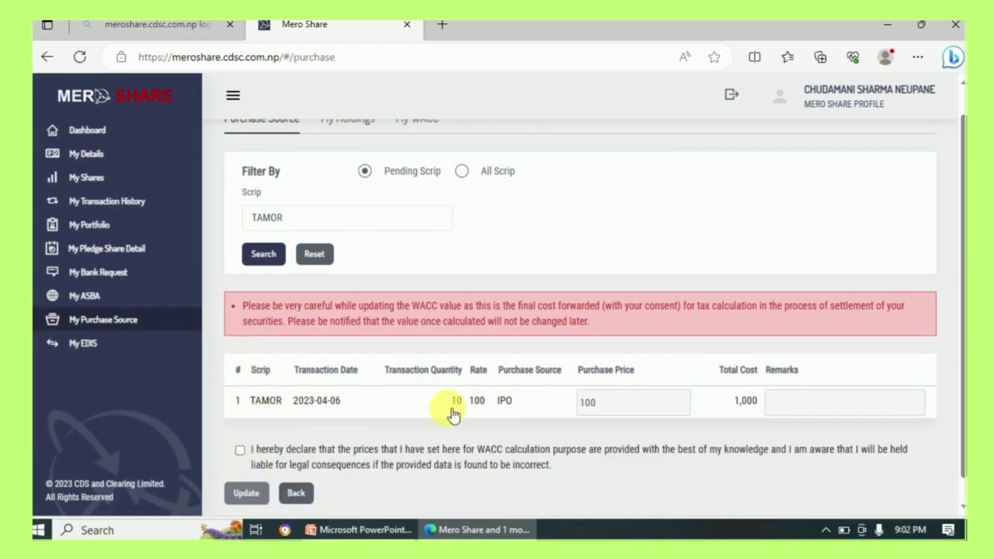
pyautogui.click(240, 451)
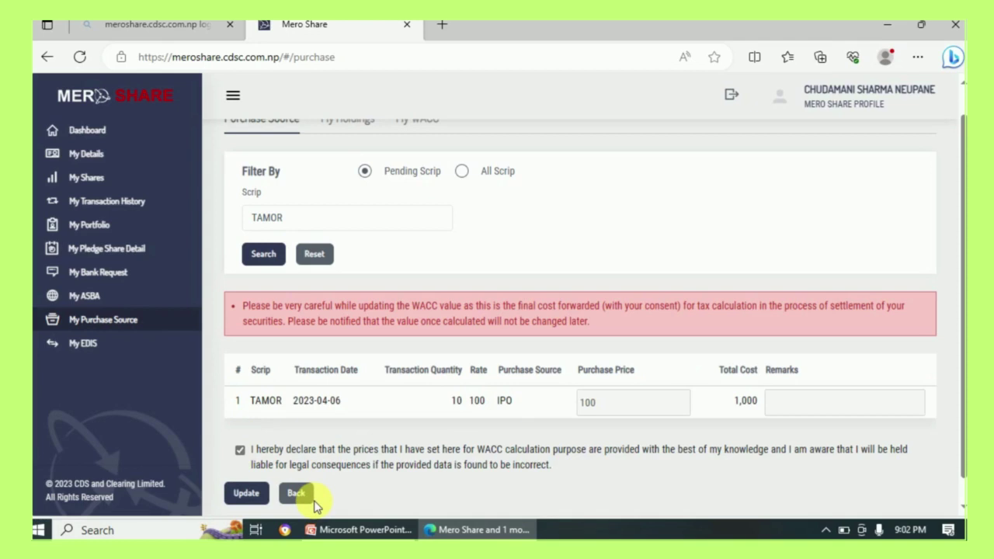
pyautogui.click(244, 493)
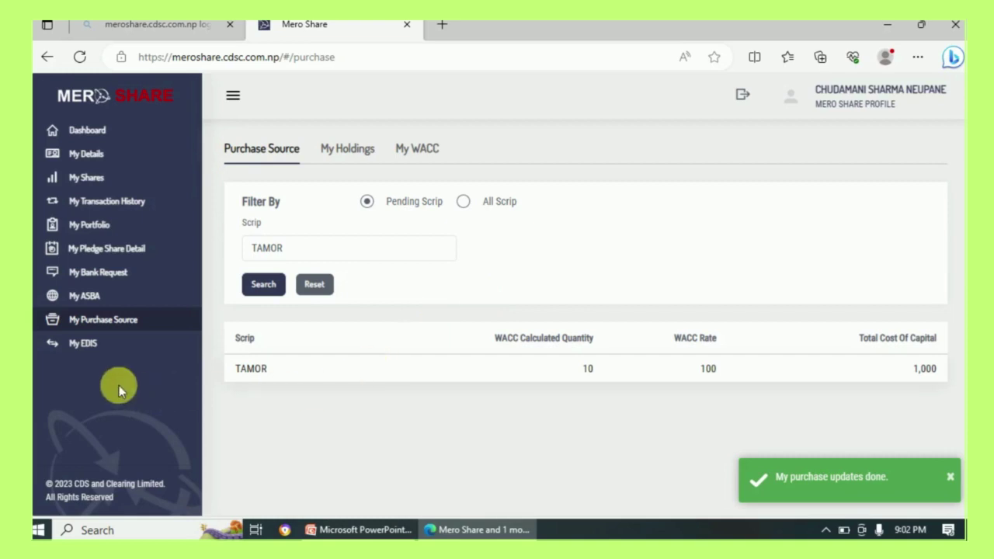
# Go to My EDIS and open the Transfer Shares page
pyautogui.click(99, 350)
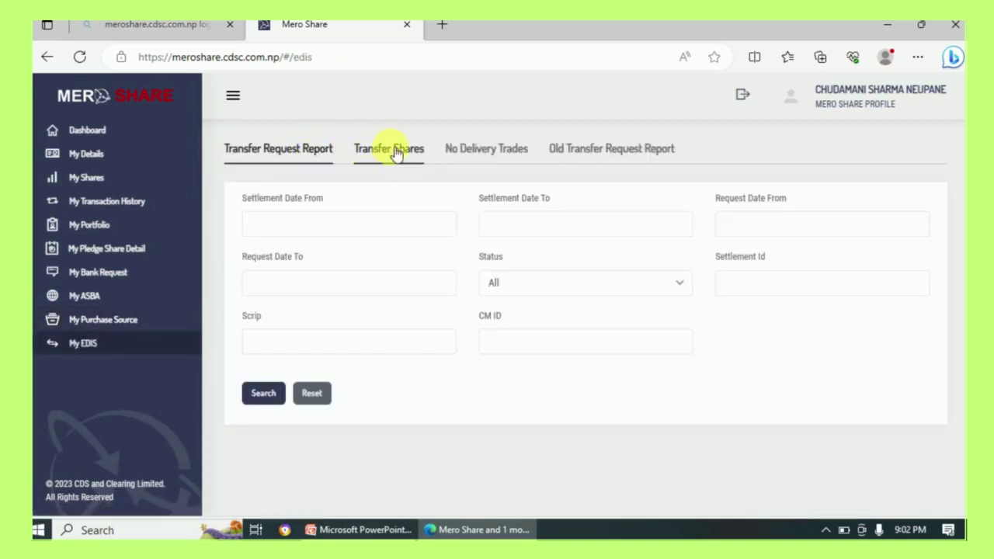
pyautogui.click(396, 151)
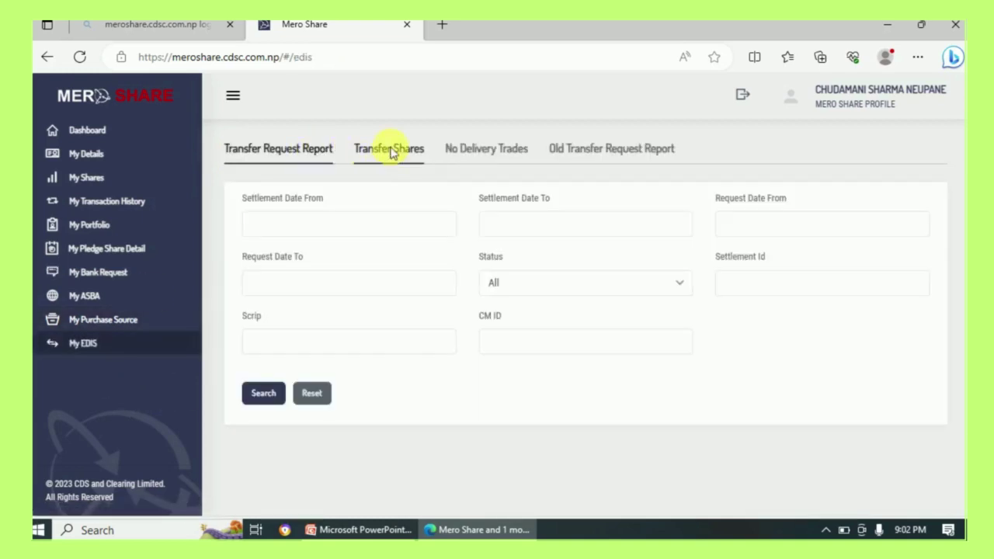